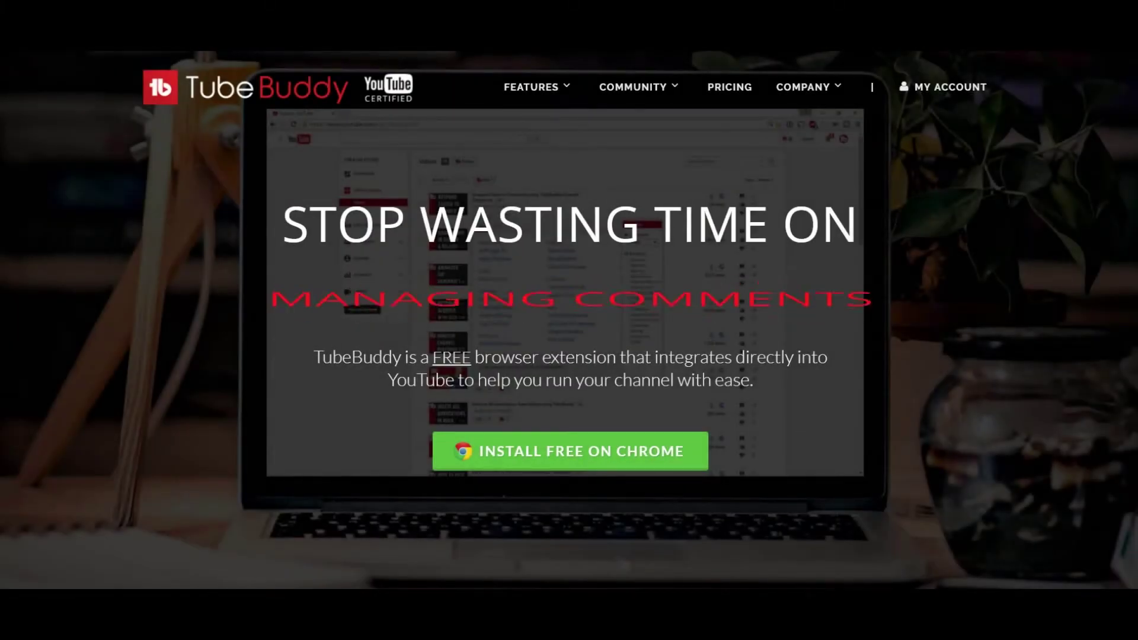
Step: Scroll the TubeBuddy homepage past the sponsor logos and testimonials to the toolkit screenshot
{"action": "scroll", "coordinate": [568, 320], "scroll_direction": "down", "scroll_amount": 5}
{"action": "scroll", "coordinate": [568, 320], "scroll_direction": "down", "scroll_amount": 2}
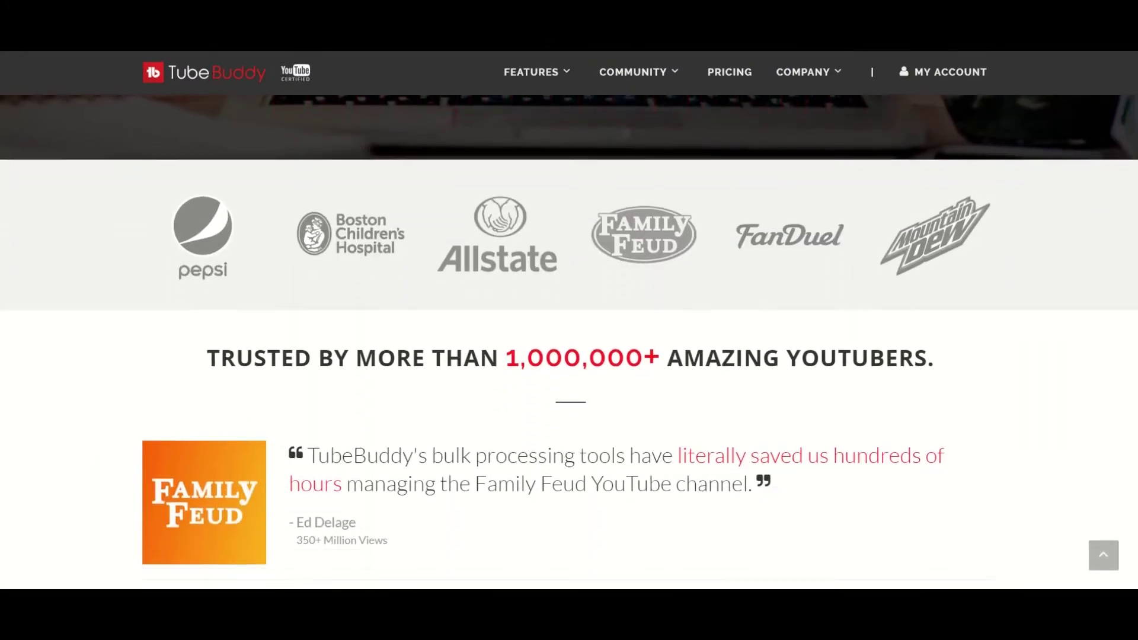
{"action": "scroll", "coordinate": [569, 320], "scroll_direction": "down", "scroll_amount": 1}
{"action": "scroll", "coordinate": [569, 320], "scroll_direction": "down", "scroll_amount": 6}
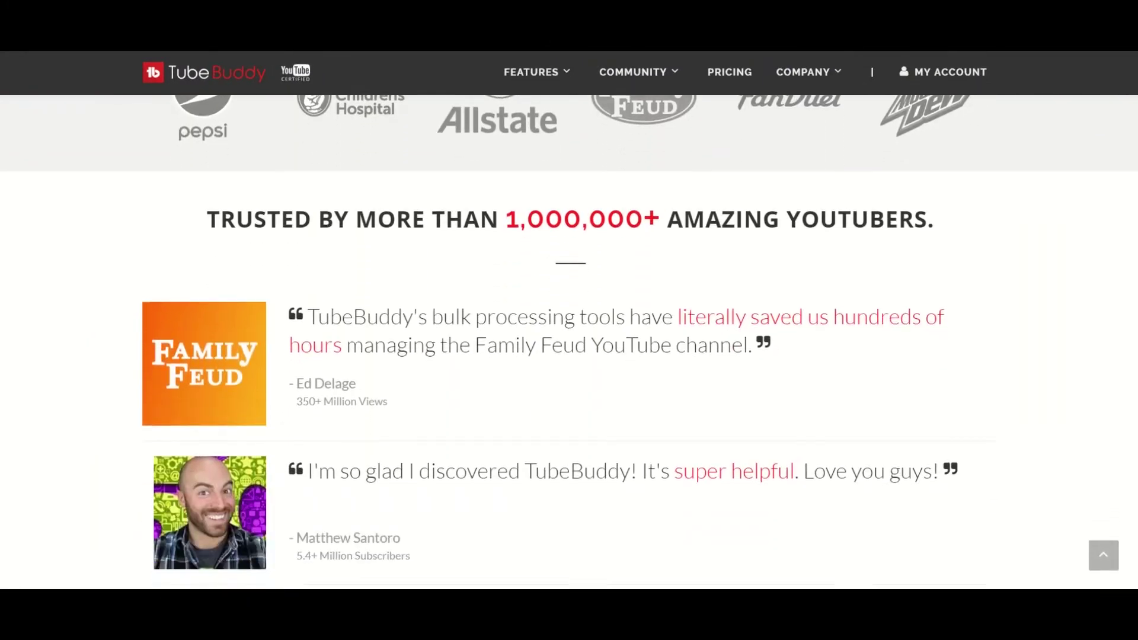
{"action": "scroll", "coordinate": [569, 320], "scroll_direction": "down", "scroll_amount": 7}
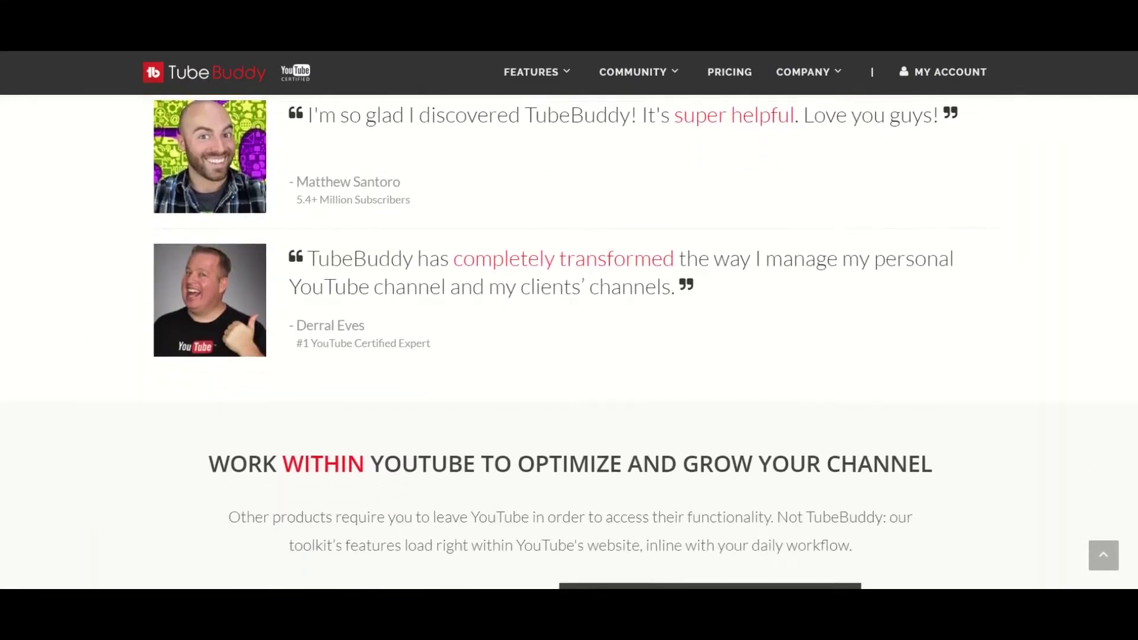
{"action": "scroll", "coordinate": [569, 320], "scroll_direction": "down", "scroll_amount": 6}
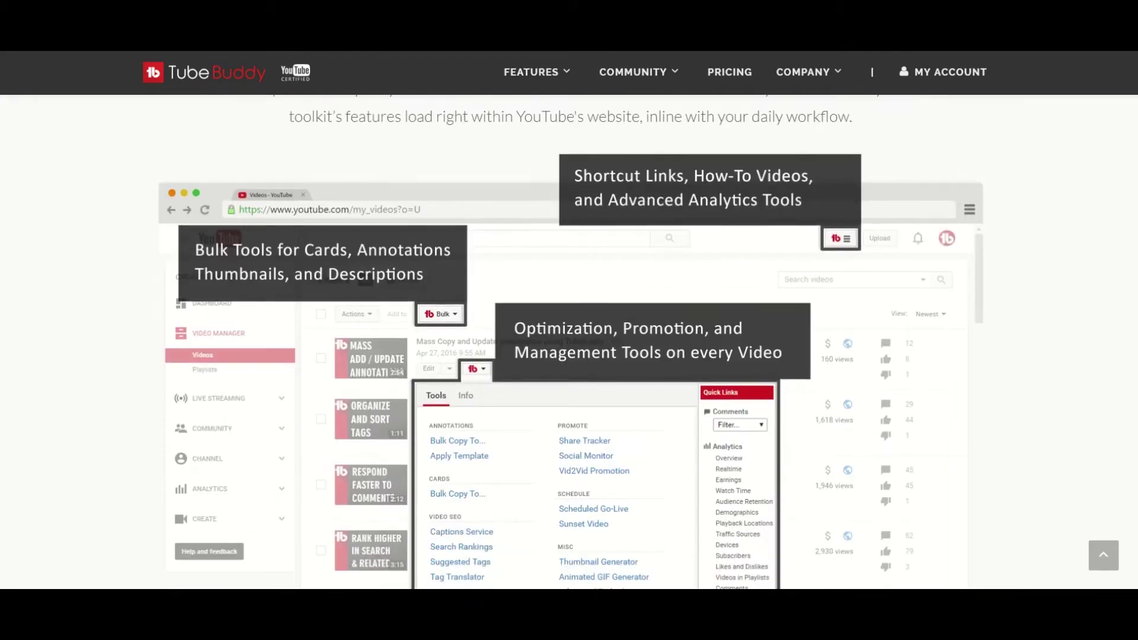
{"action": "scroll", "coordinate": [568, 320], "scroll_direction": "down", "scroll_amount": 6}
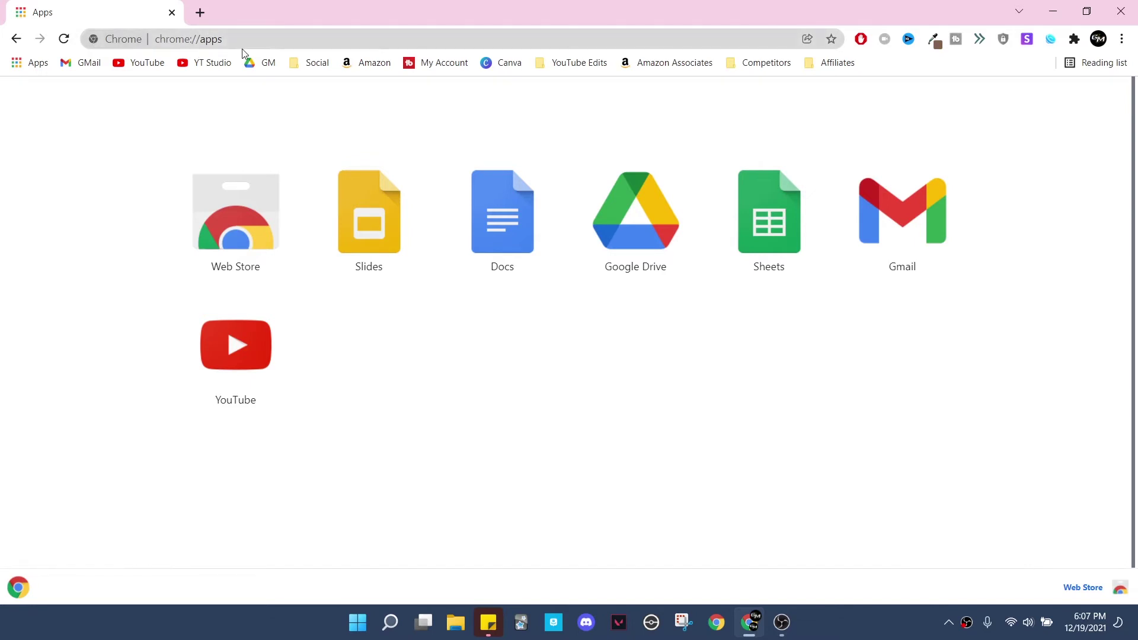
Step: From the Chrome Apps page, go to the Web Store and search for 'session buddy'
{"action": "left_click", "coordinate": [27, 64]}
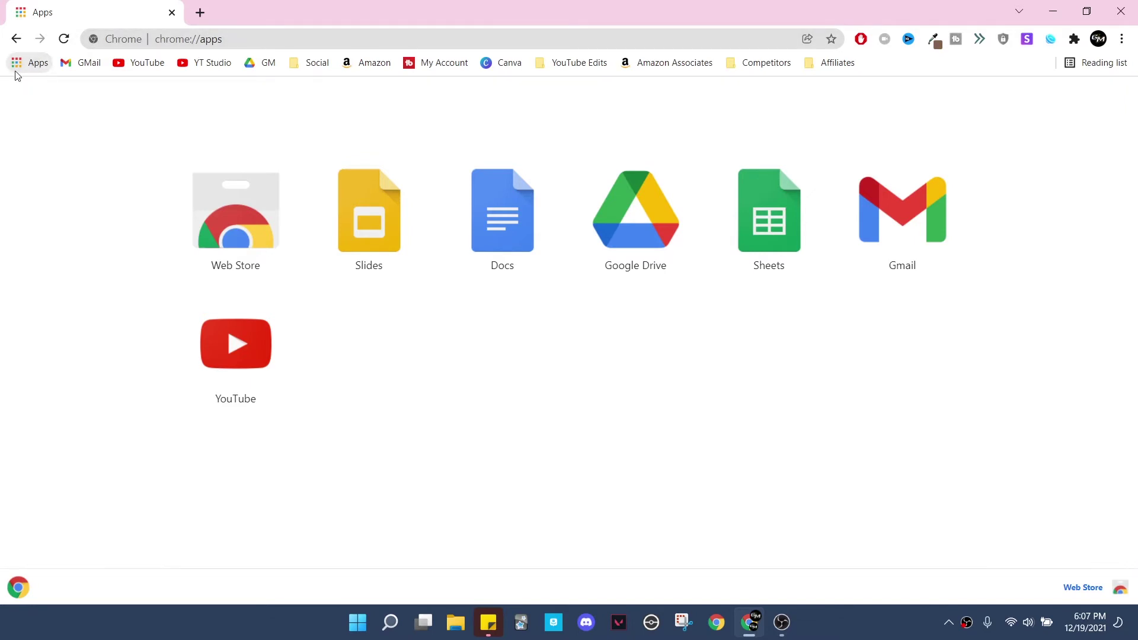
{"action": "left_click", "coordinate": [261, 243]}
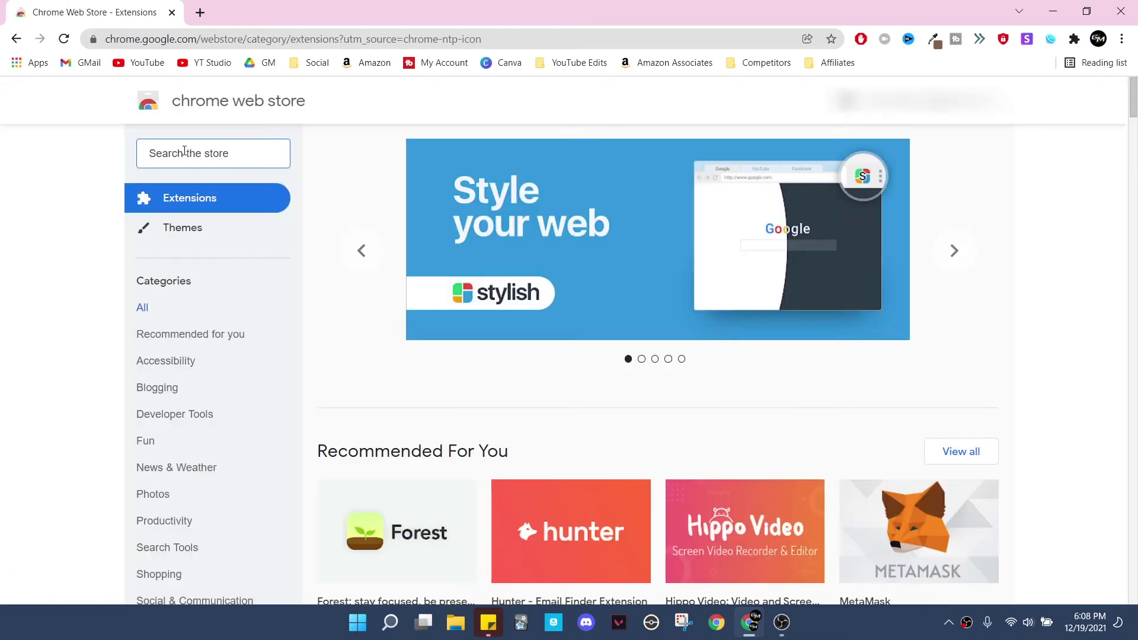
{"action": "type", "text": "ses"}
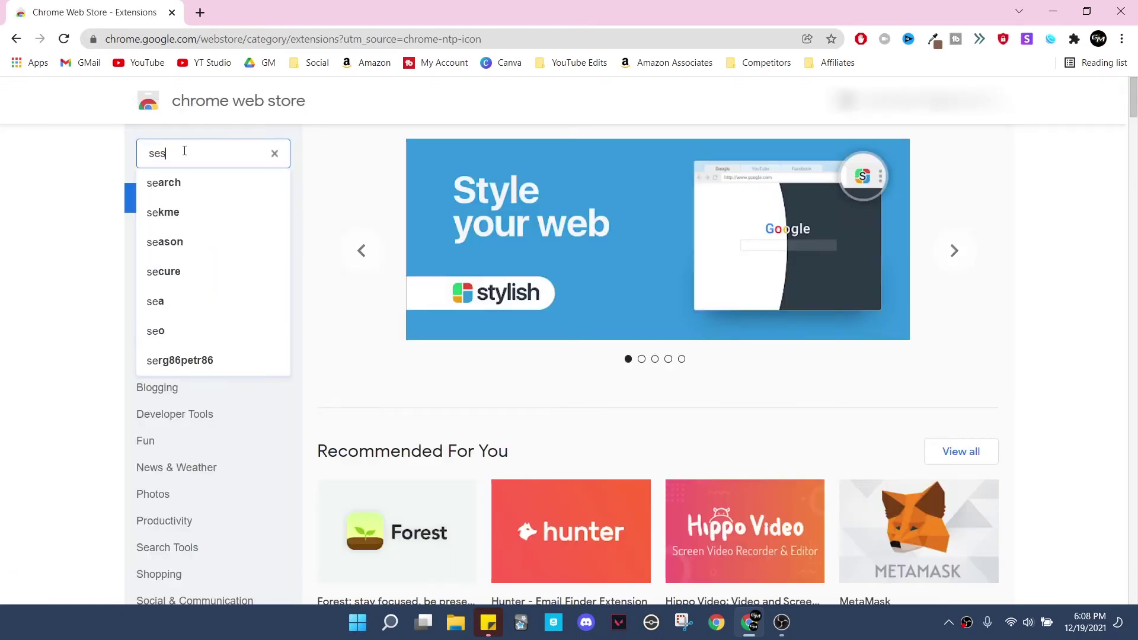
{"action": "type", "text": "sion buddy"}
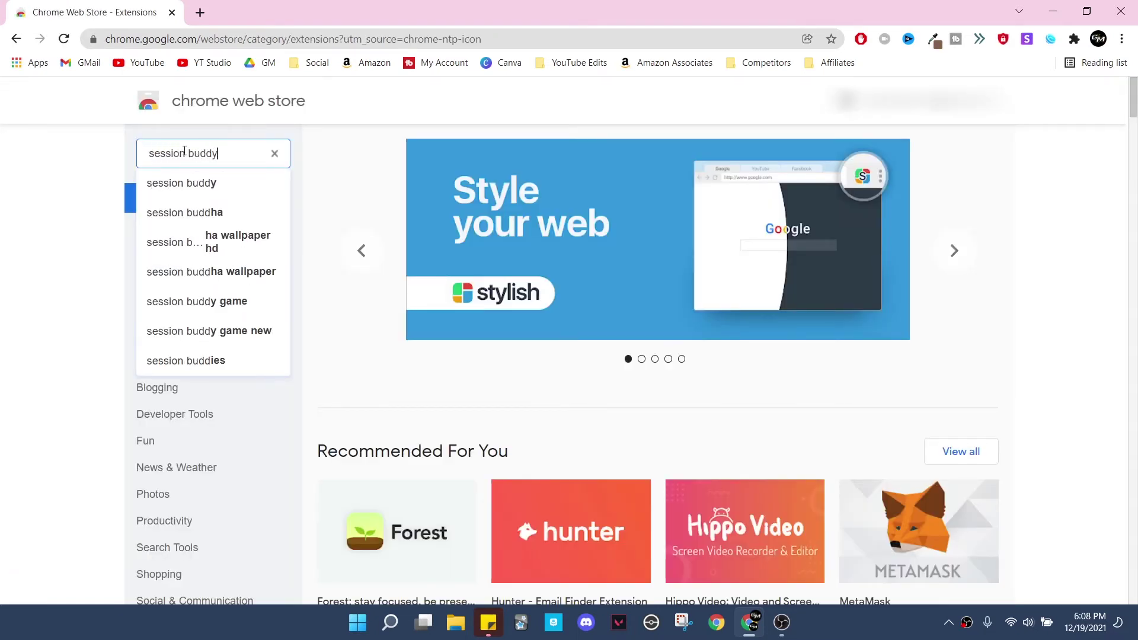
{"action": "key", "text": "Return"}
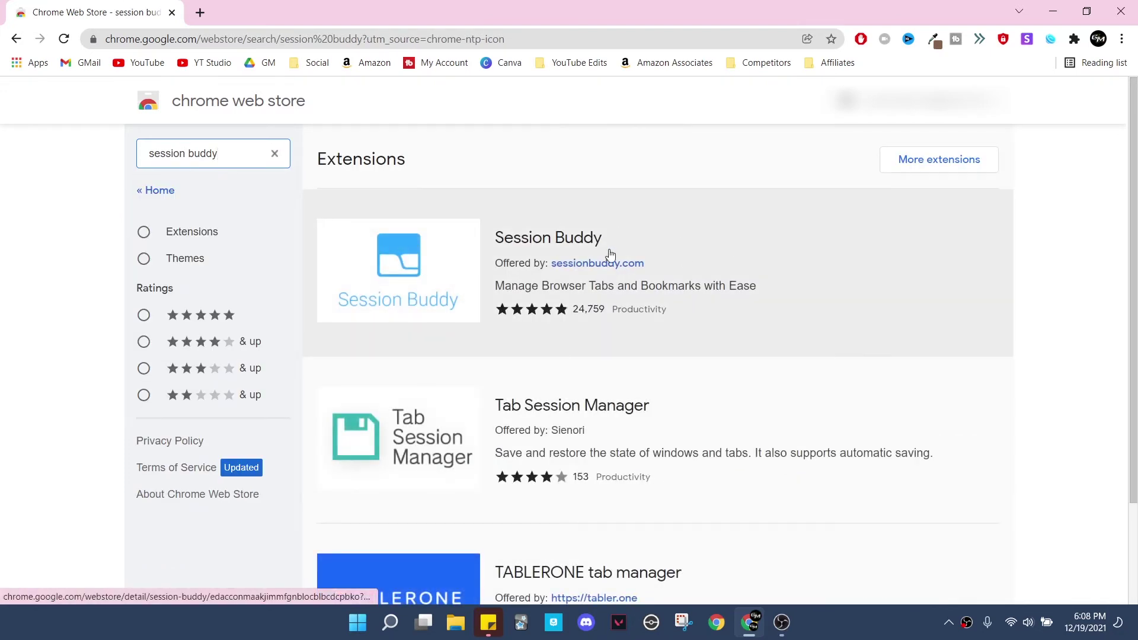
Step: Open the Session Buddy result and add the extension to Chrome
{"action": "left_click", "coordinate": [573, 239]}
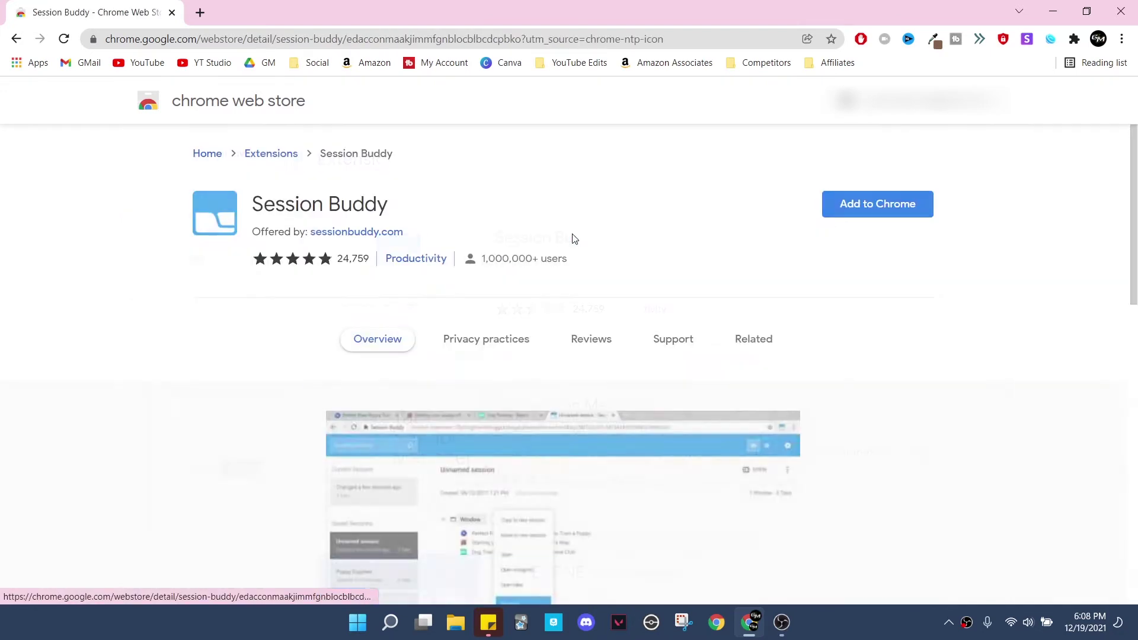
{"action": "left_click", "coordinate": [903, 215]}
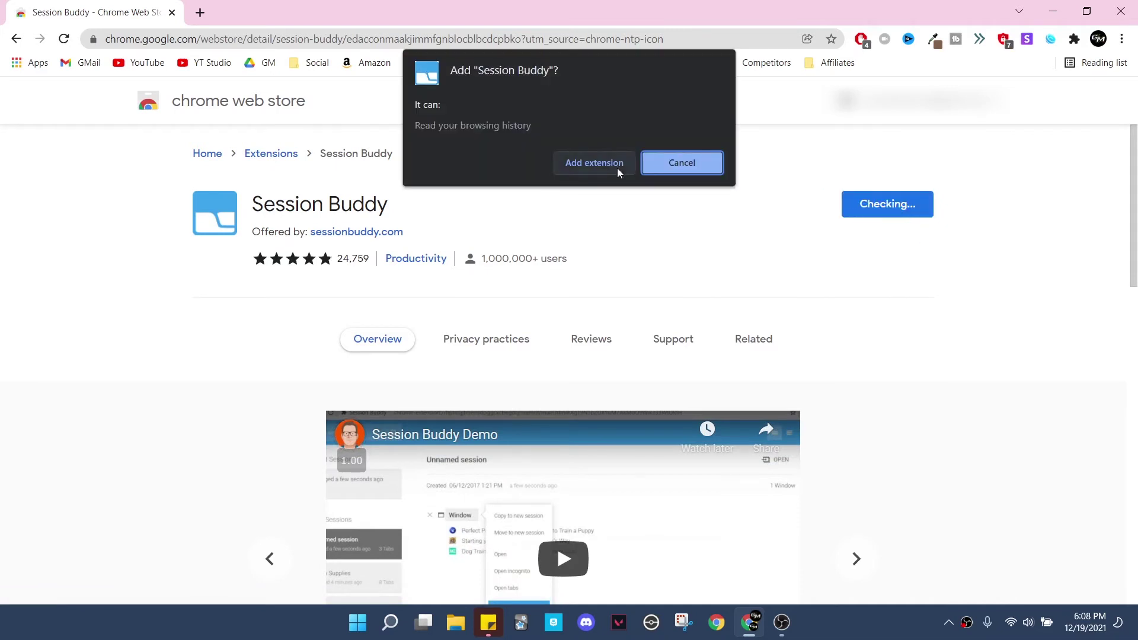
{"action": "left_click", "coordinate": [595, 163]}
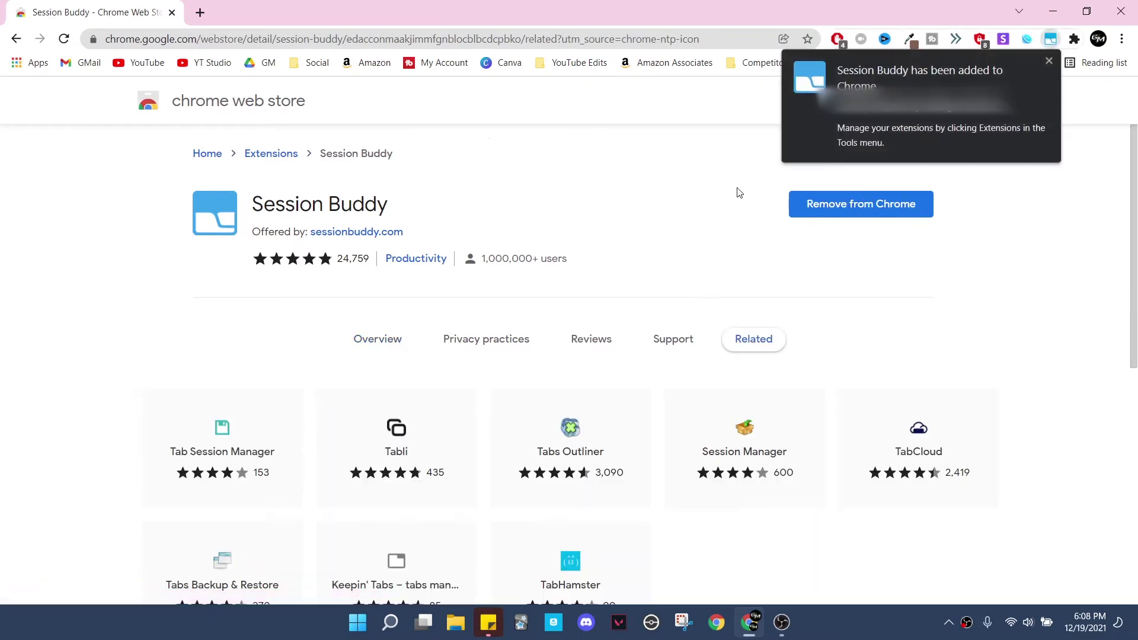
Step: Read through Session Buddy's Overview details on its store page
{"action": "left_click", "coordinate": [377, 339]}
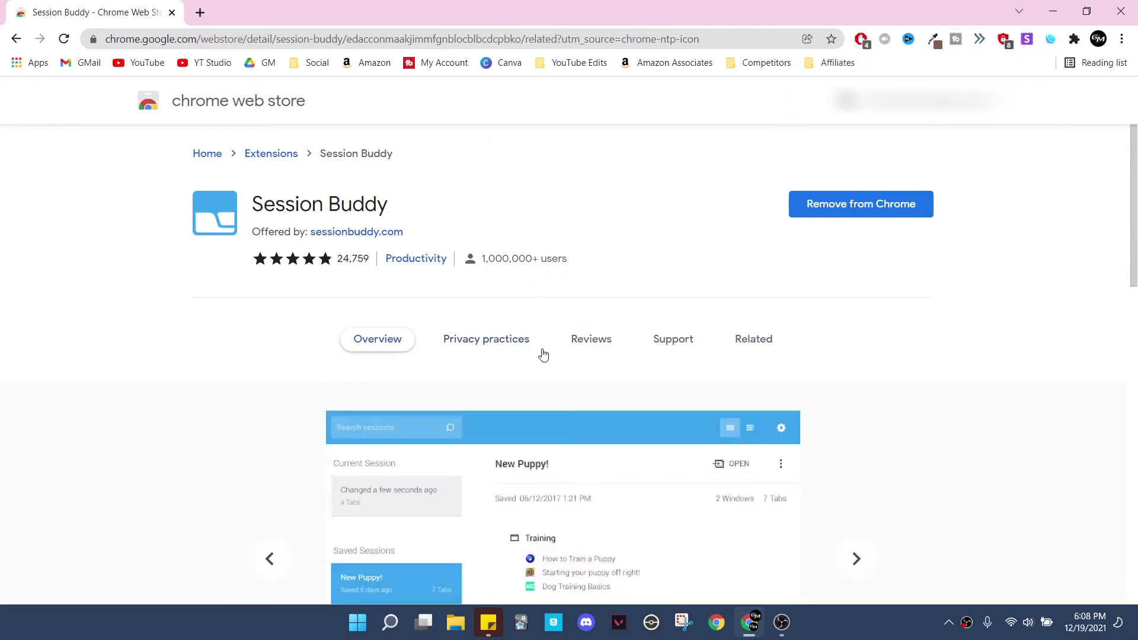
{"action": "scroll", "coordinate": [541, 353], "scroll_direction": "down", "scroll_amount": 5}
{"action": "scroll", "coordinate": [460, 376], "scroll_direction": "down", "scroll_amount": 2}
{"action": "scroll", "coordinate": [452, 444], "scroll_direction": "down", "scroll_amount": 2}
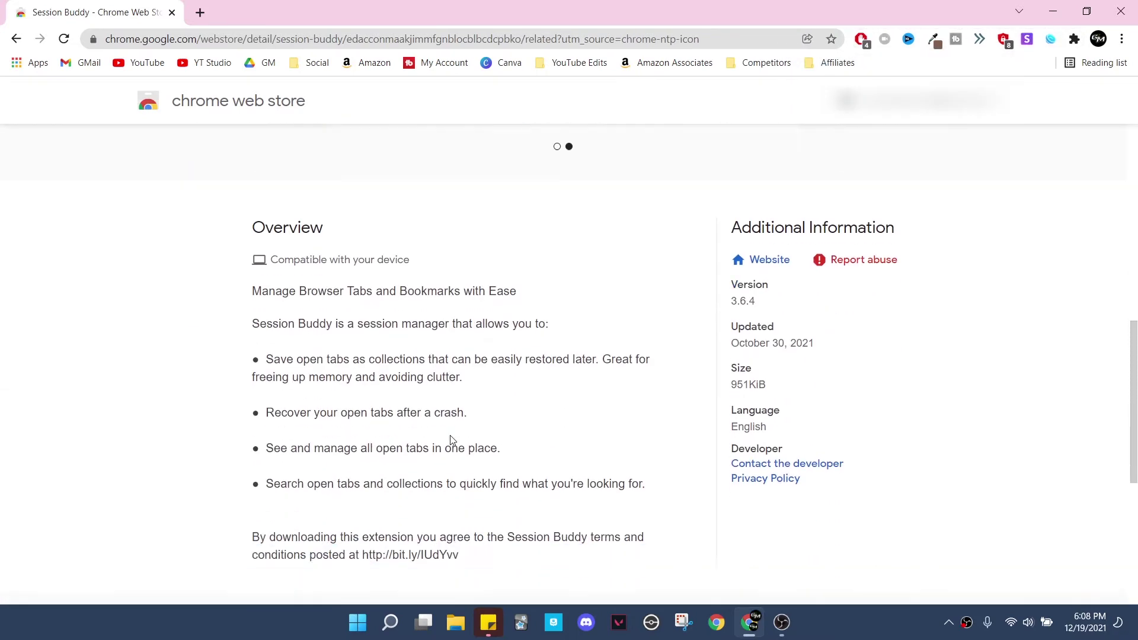
{"action": "scroll", "coordinate": [556, 394], "scroll_direction": "up", "scroll_amount": 10}
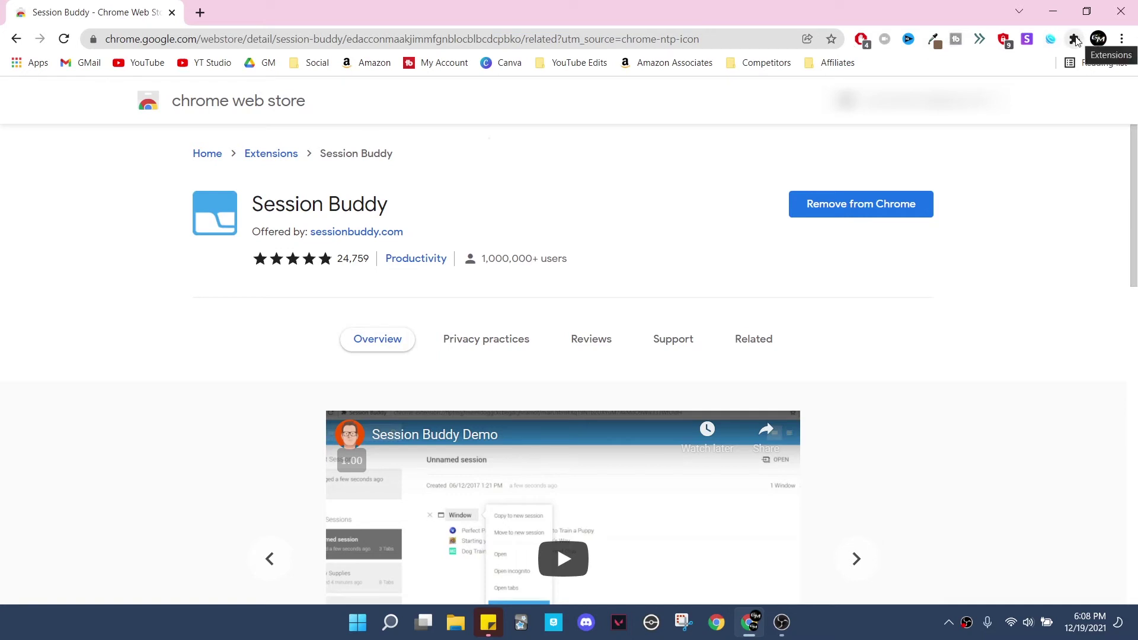
Step: Pin Session Buddy to the toolbar from the Extensions menu and launch its session manager
{"action": "left_click", "coordinate": [1078, 39]}
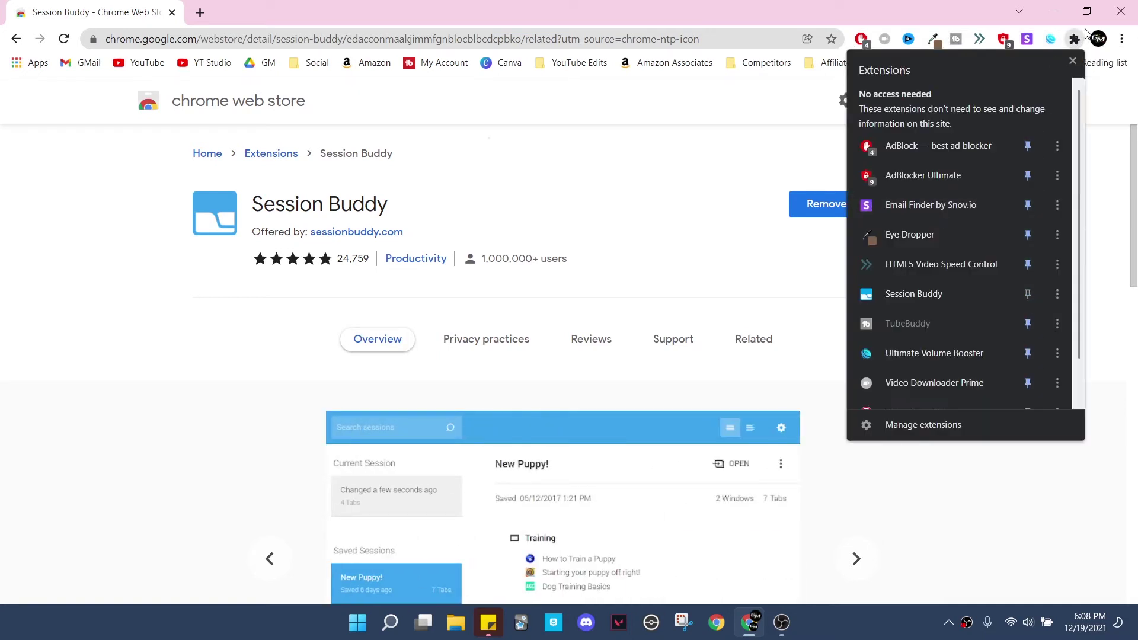
{"action": "left_click", "coordinate": [1027, 295]}
{"action": "left_click", "coordinate": [1050, 39]}
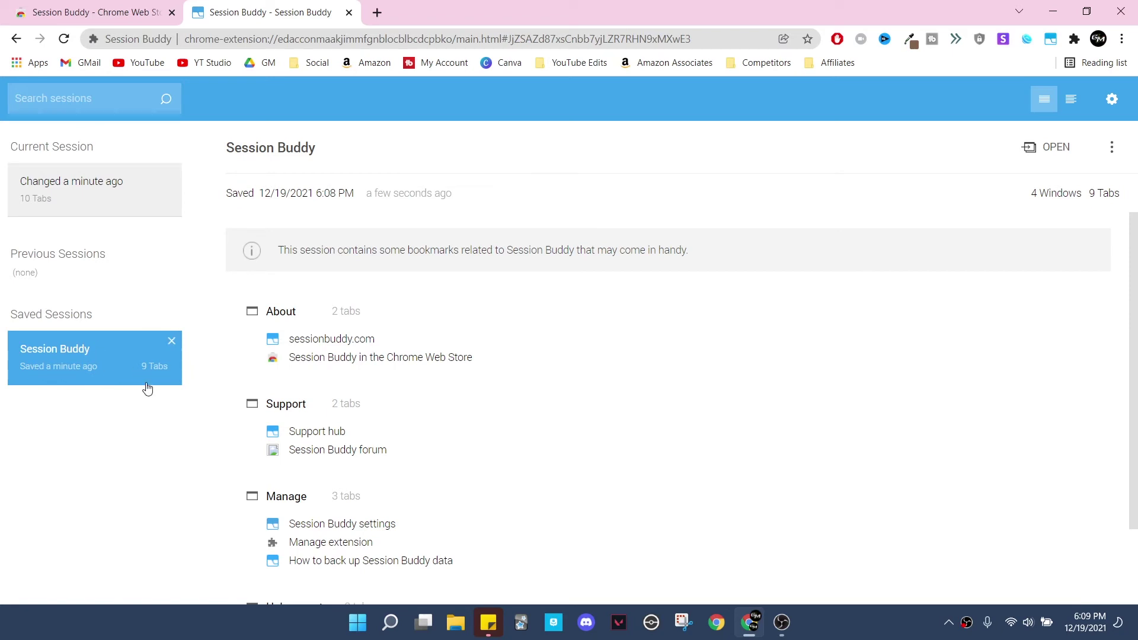
Step: Delete the 9-tab sample saved session, leaving only the current 10-tab session
{"action": "scroll", "coordinate": [509, 428], "scroll_direction": "down", "scroll_amount": 2}
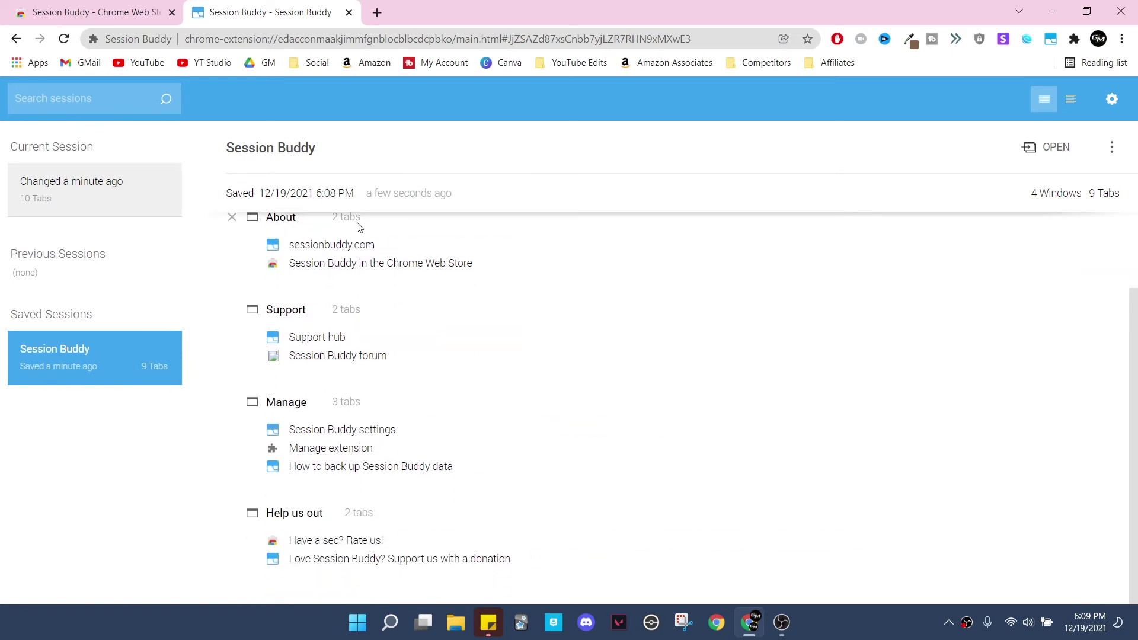
{"action": "scroll", "coordinate": [446, 373], "scroll_direction": "up", "scroll_amount": 2}
{"action": "scroll", "coordinate": [286, 533], "scroll_direction": "down", "scroll_amount": 2}
{"action": "mouse_move", "coordinate": [172, 345]}
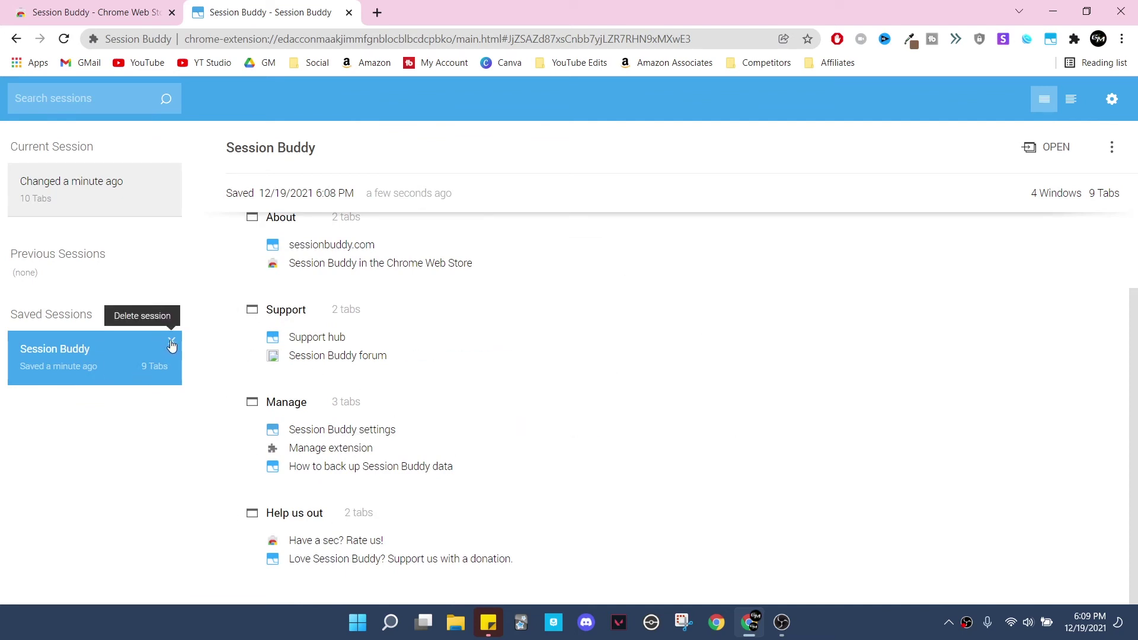
{"action": "left_click", "coordinate": [171, 343]}
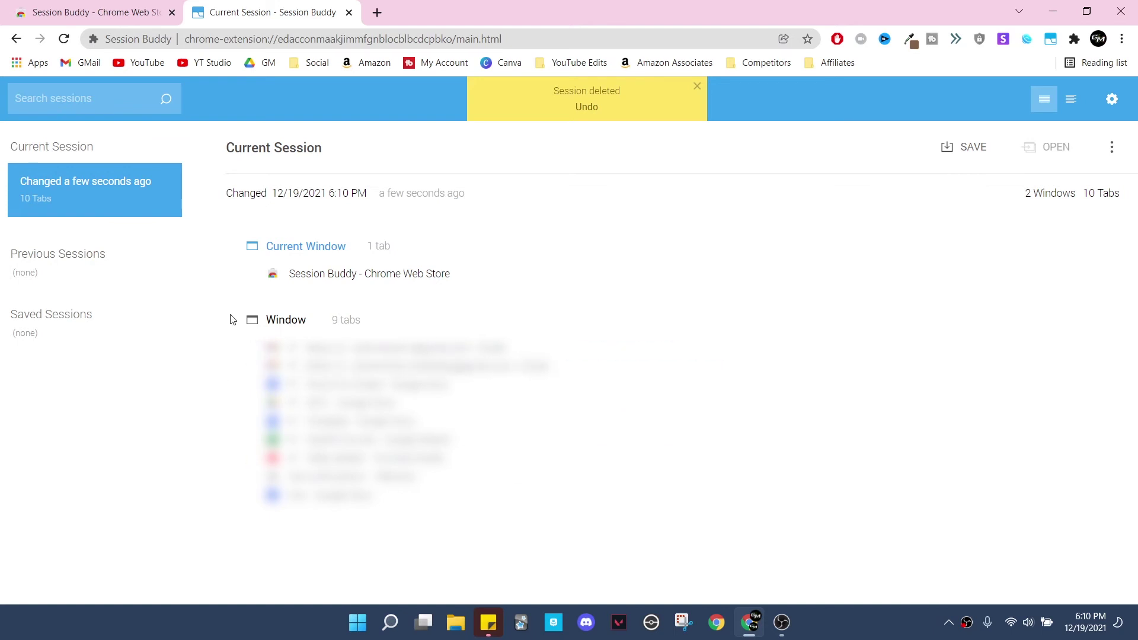
{"action": "mouse_move", "coordinate": [237, 320]}
Step: Save the current window as a session named 'Social Media' and view its OPEN options
{"action": "right_click", "coordinate": [301, 248]}
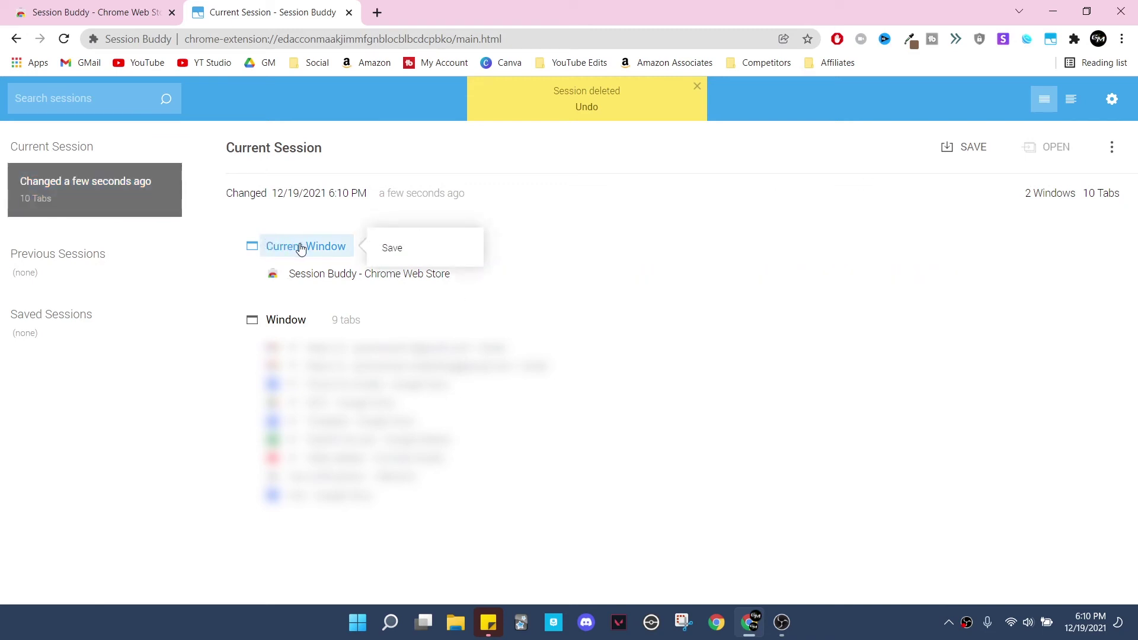
{"action": "left_click", "coordinate": [403, 249]}
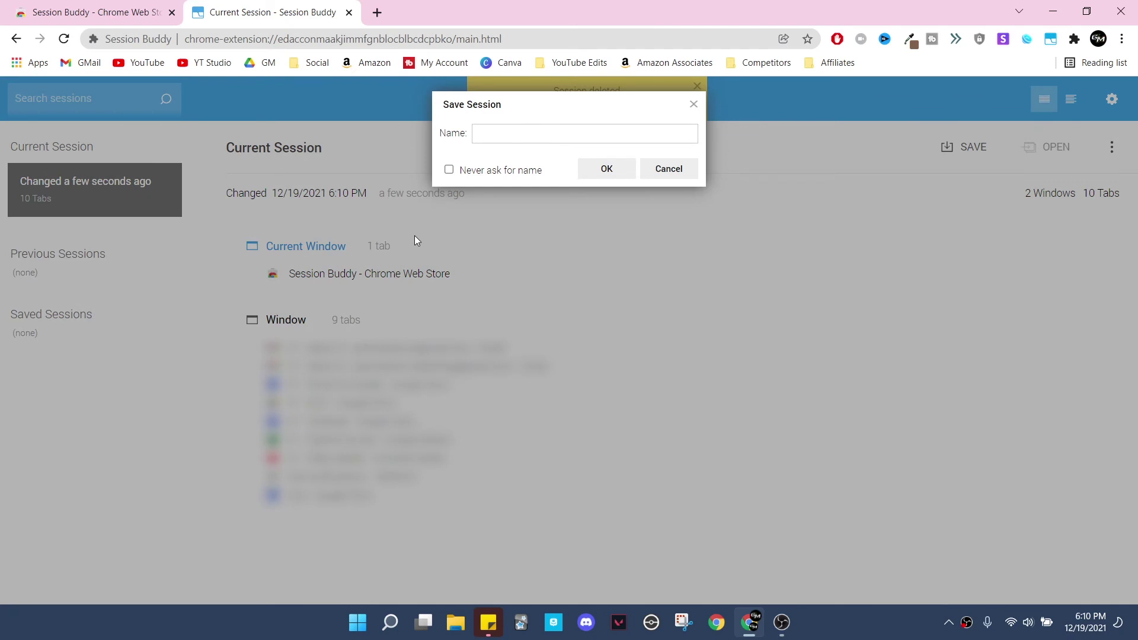
{"action": "type", "text": "Social Media"}
{"action": "left_click", "coordinate": [605, 170]}
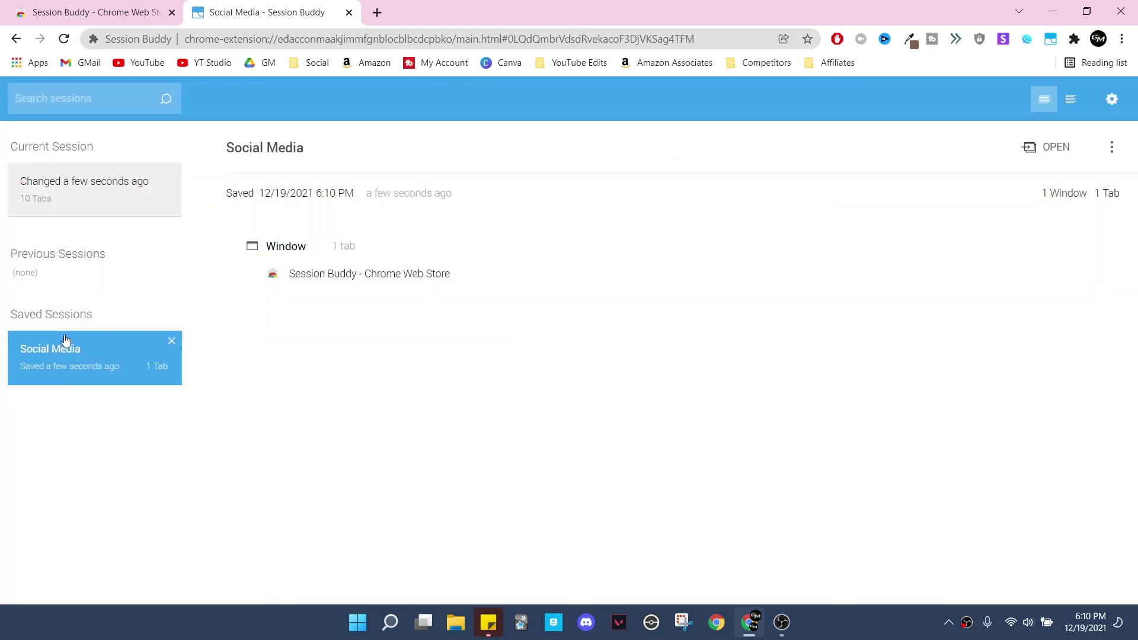
{"action": "left_click", "coordinate": [1044, 161]}
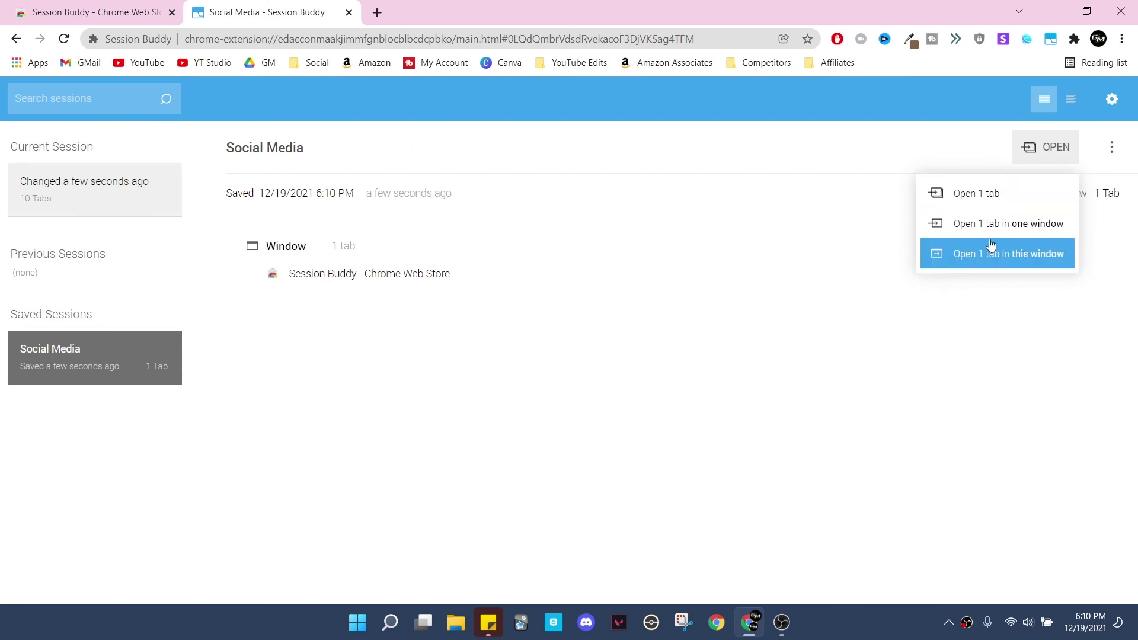
{"action": "left_click", "coordinate": [503, 356]}
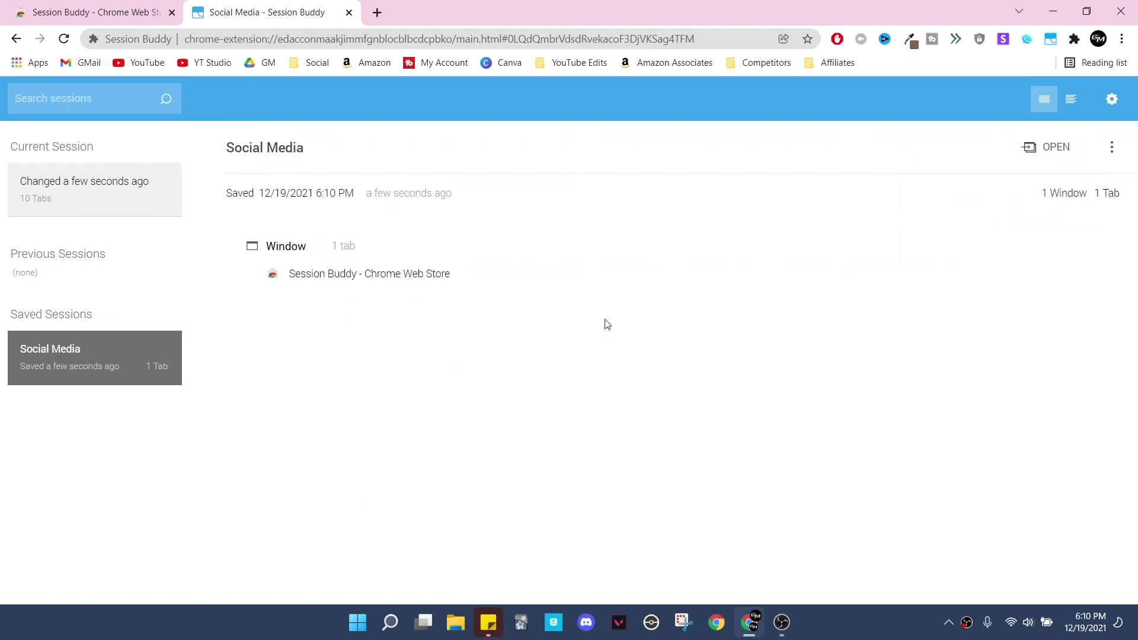
{"action": "left_click", "coordinate": [1111, 147]}
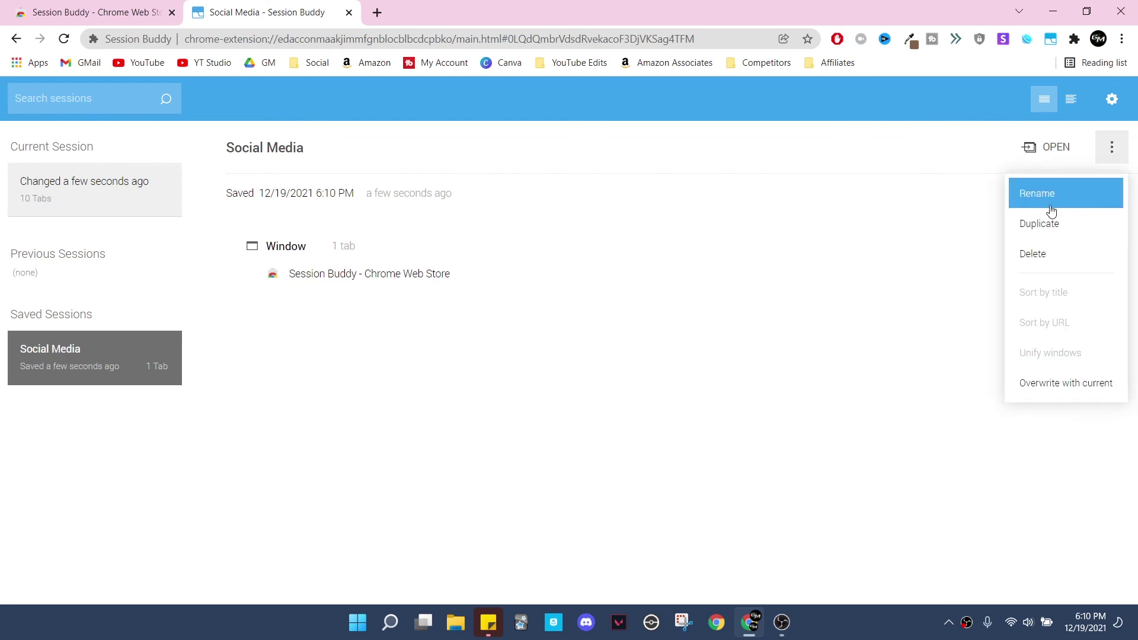
{"action": "left_click", "coordinate": [669, 423]}
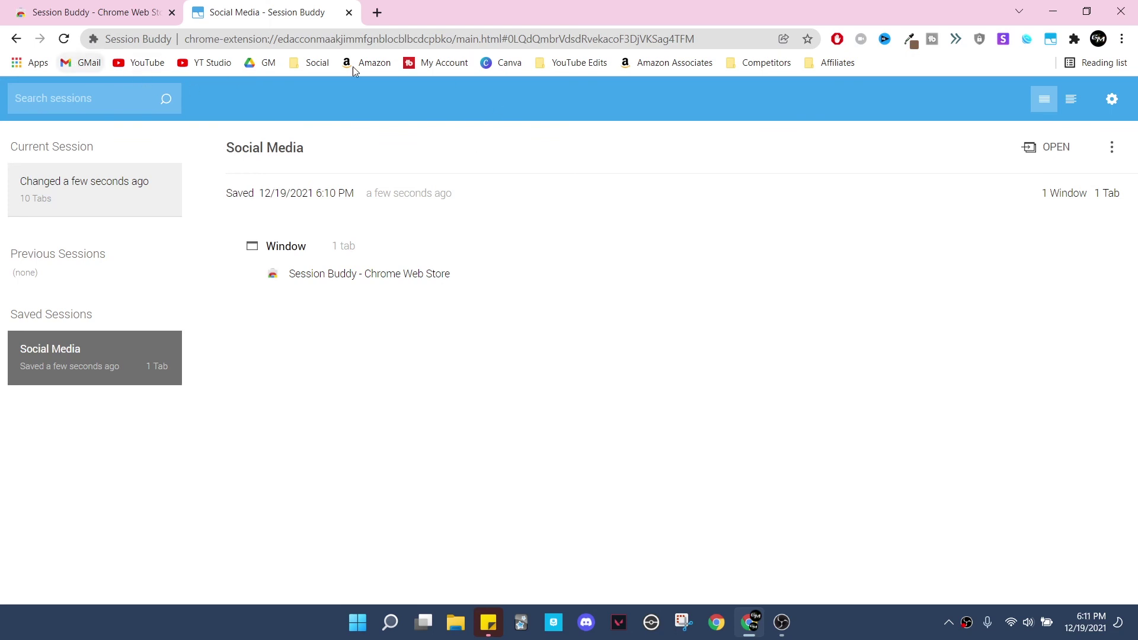
{"action": "left_click", "coordinate": [79, 370]}
{"action": "left_click", "coordinate": [332, 276]}
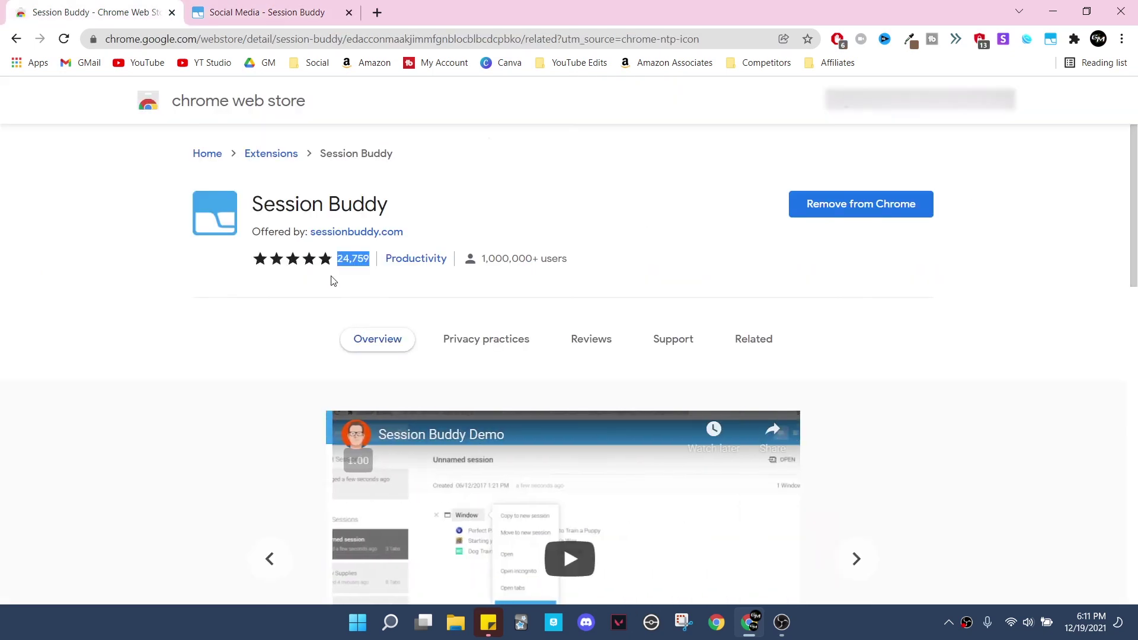
{"action": "left_click", "coordinate": [197, 5]}
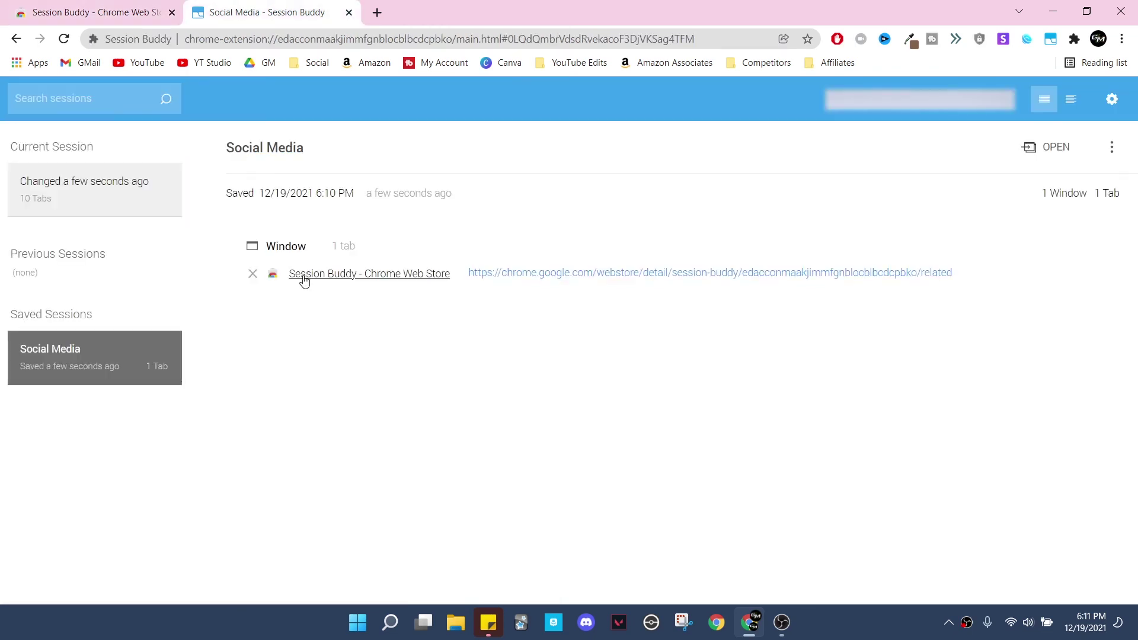
{"action": "left_click", "coordinate": [281, 250]}
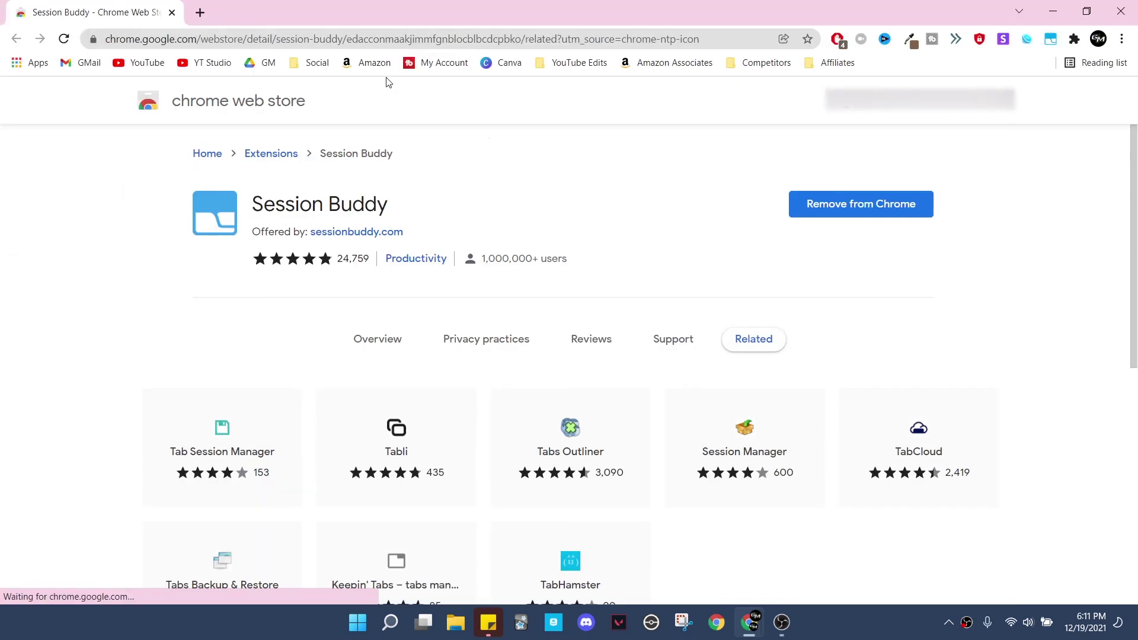
{"action": "left_click", "coordinate": [1128, 6]}
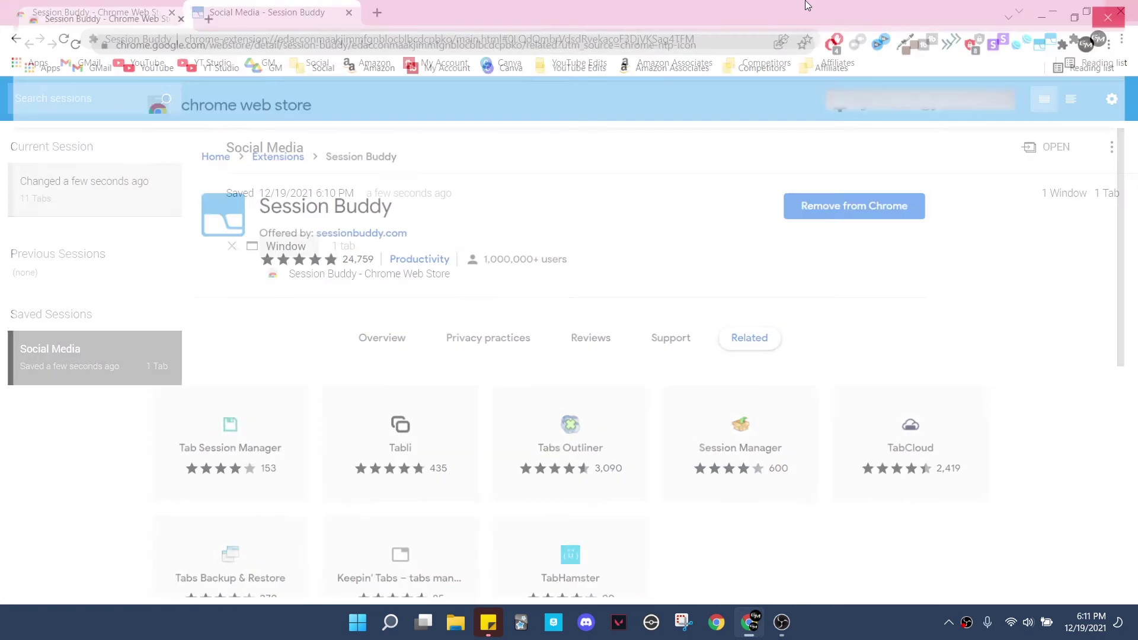